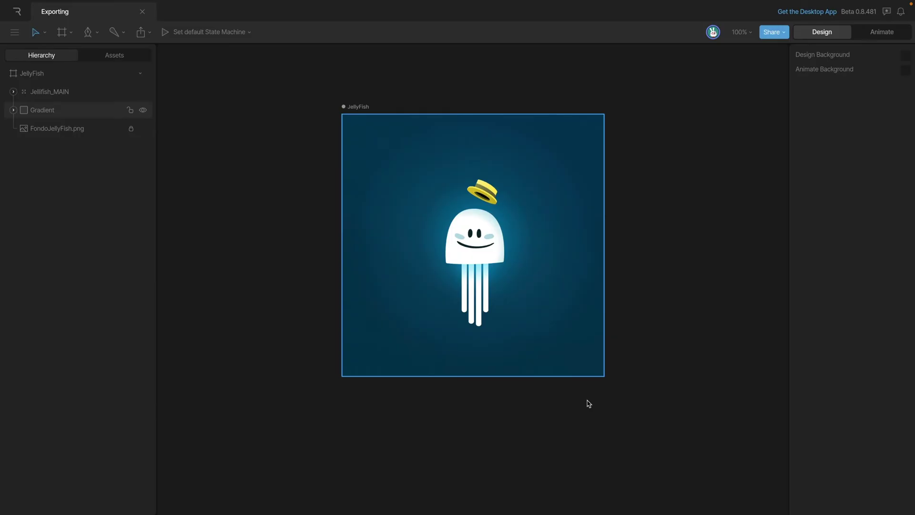
Download the JellyFish file for runtime as a .riv file (exporting.riv)
click(142, 33)
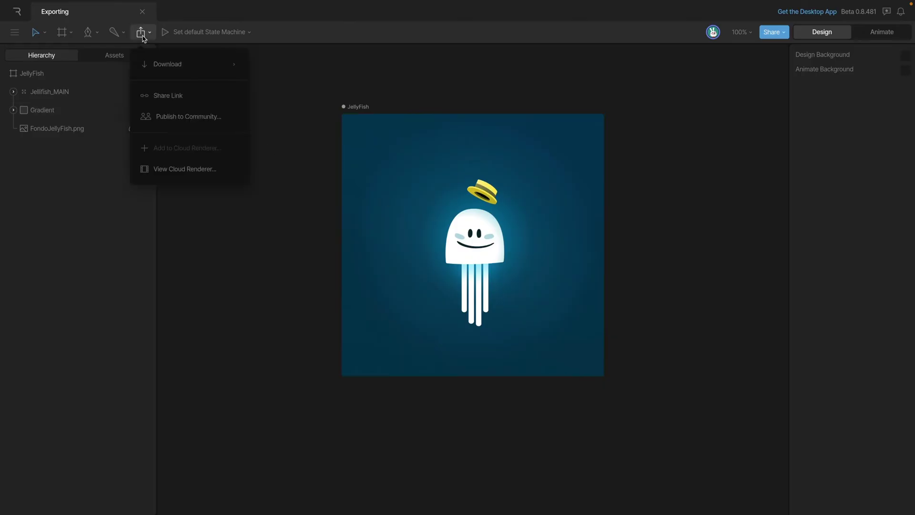
mouse_move(154, 65)
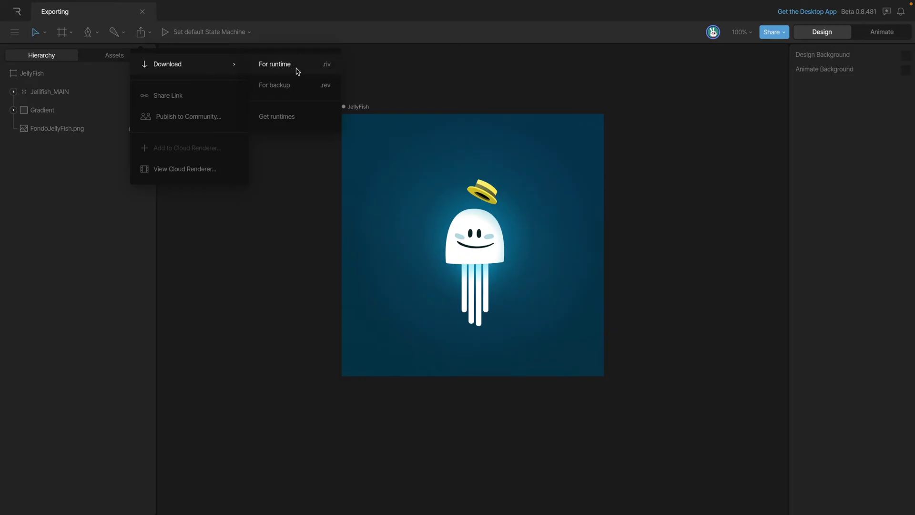
click(326, 71)
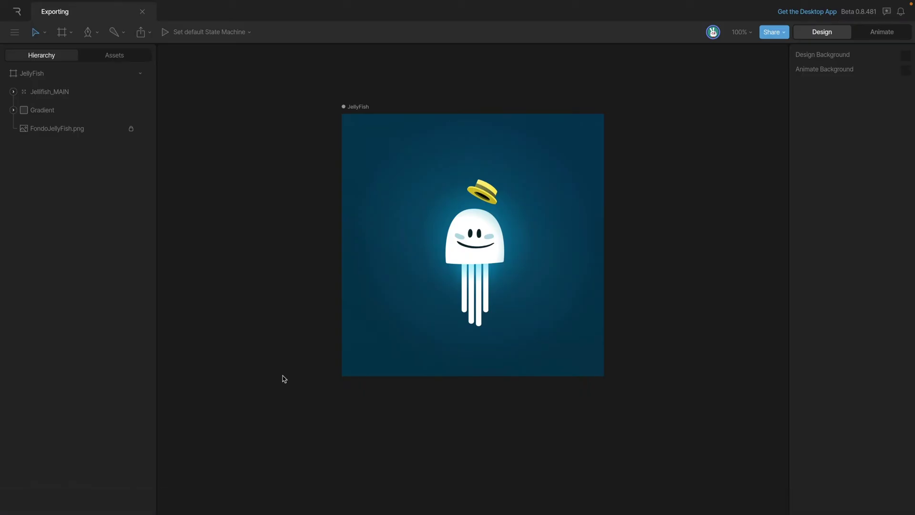
Download a backup copy of the JellyFish file in .rev format
click(144, 35)
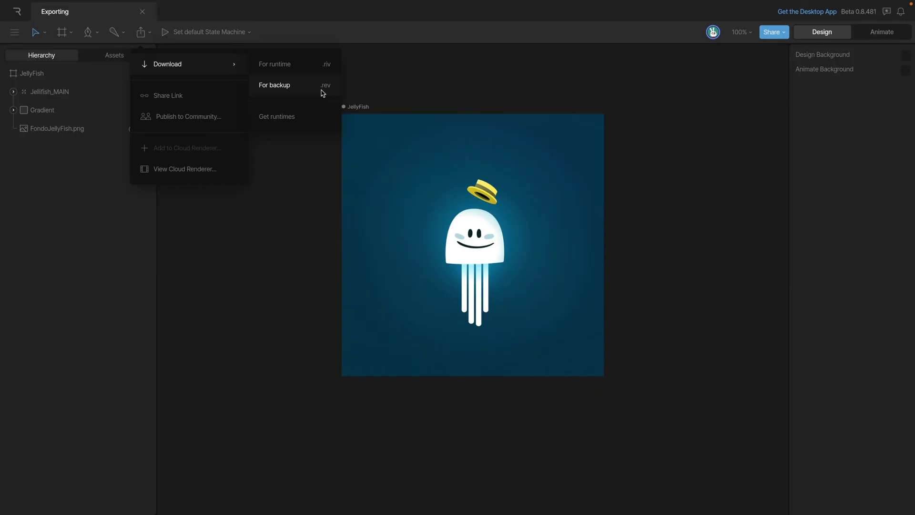
click(323, 91)
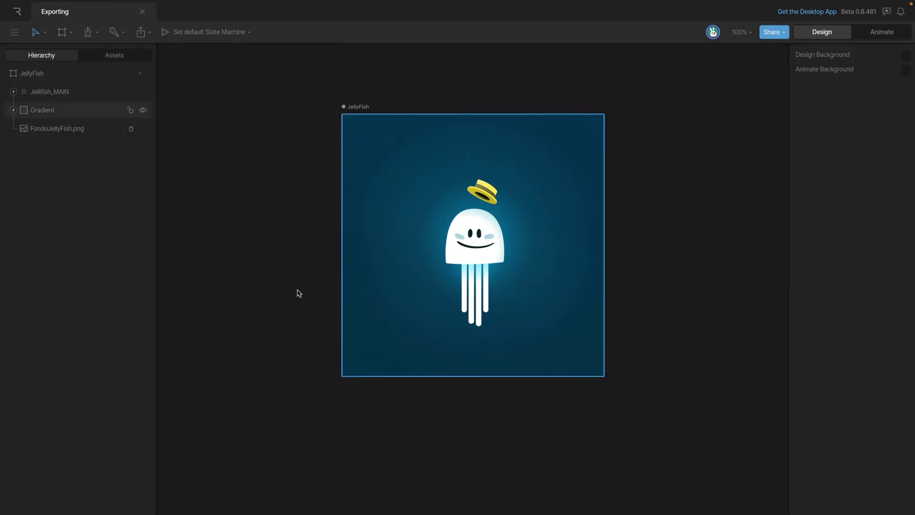
Generate a share link for the JellyFish artboard and review its URLs, embed and Framer code
click(141, 34)
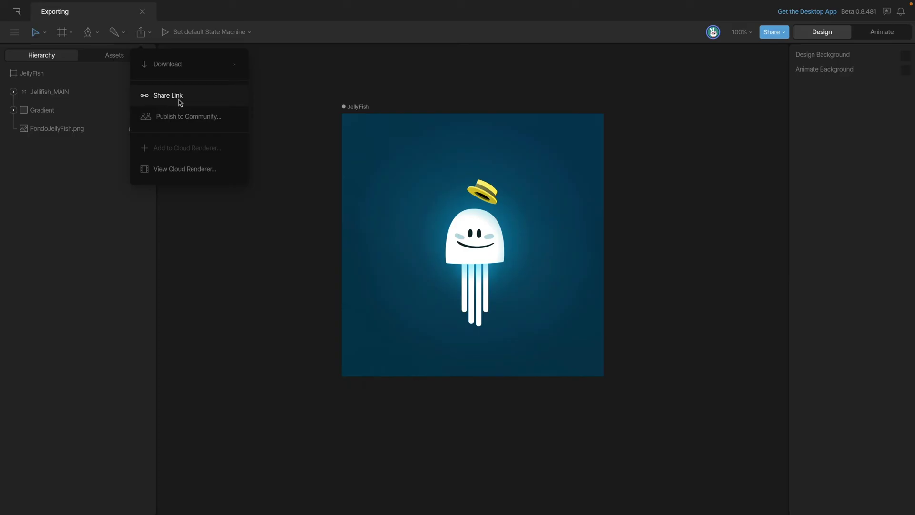
click(177, 97)
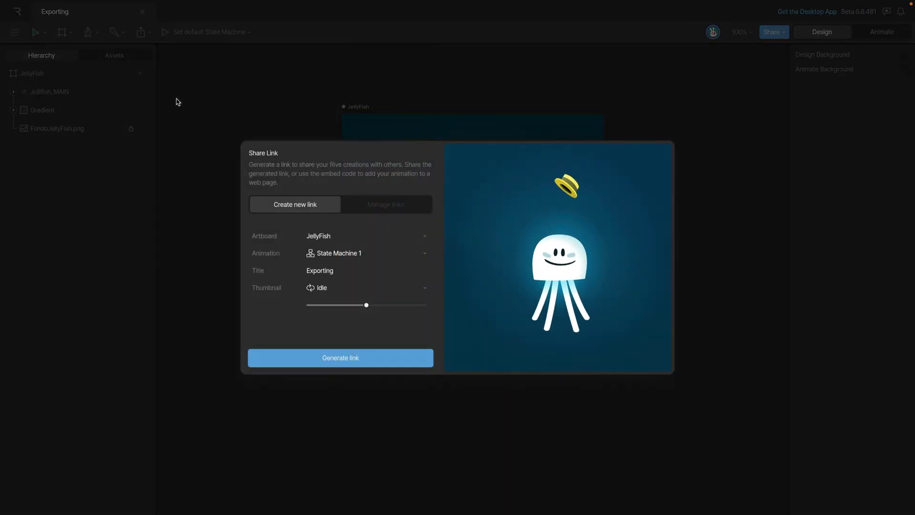
click(338, 363)
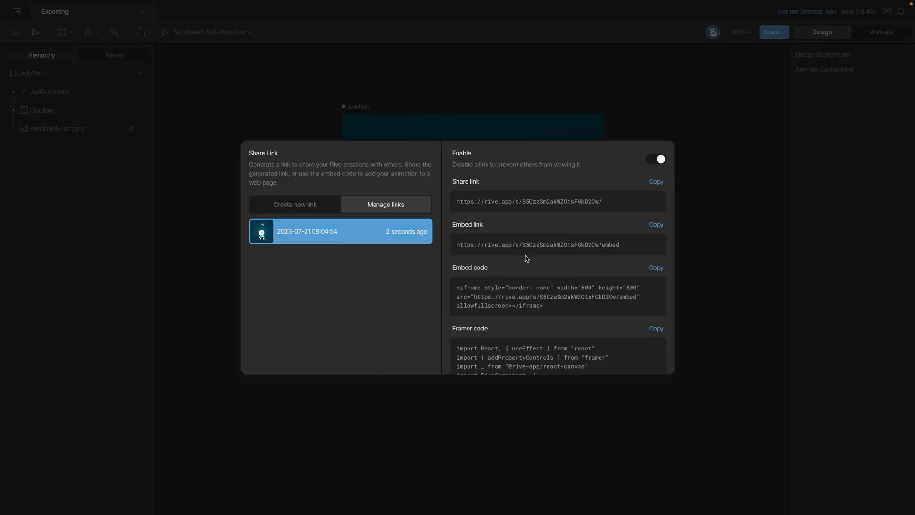
scroll(531, 305, down, 2)
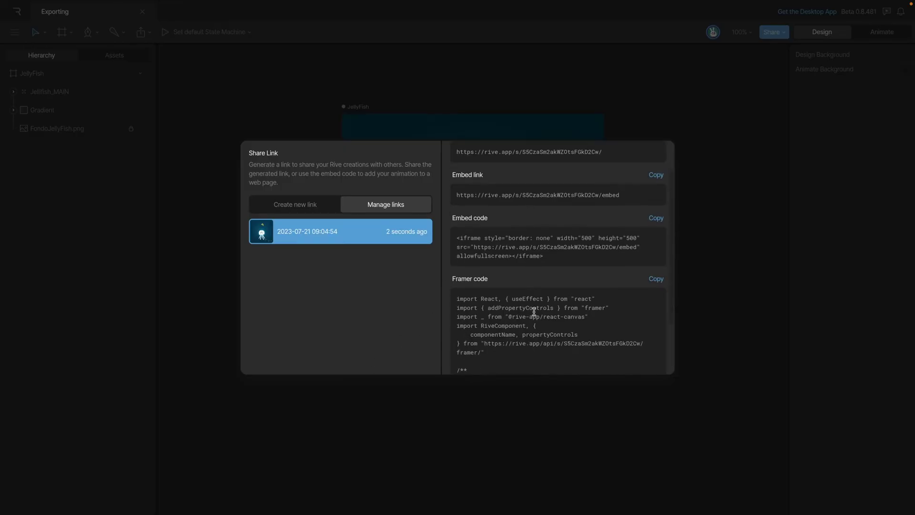
scroll(530, 305, down, 2)
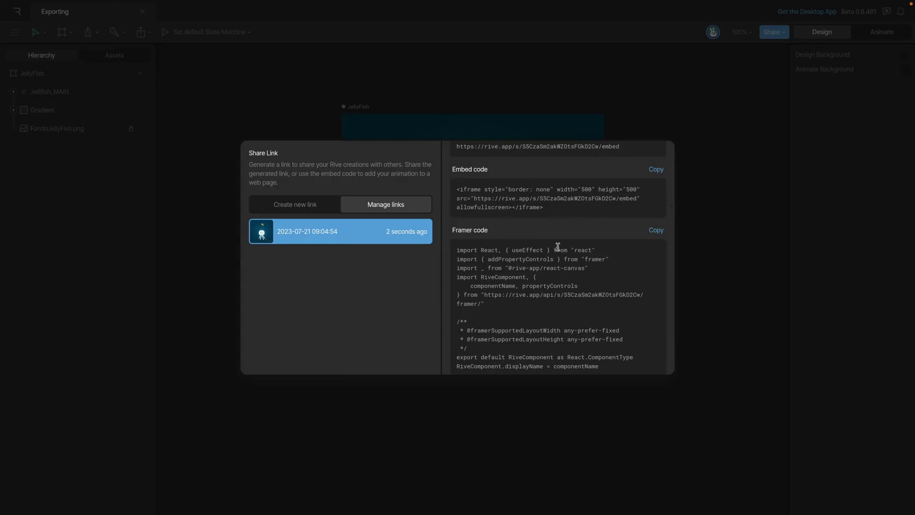
scroll(557, 247, down, 1)
click(210, 192)
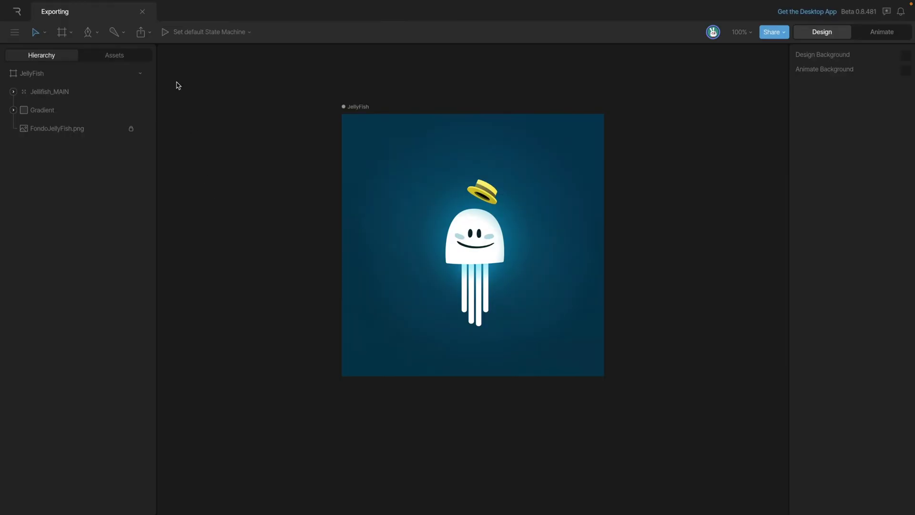
click(141, 32)
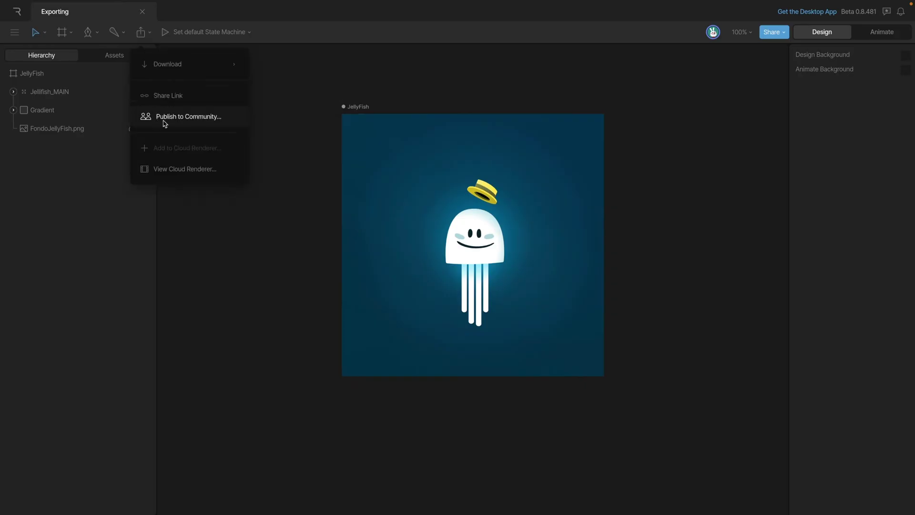
click(210, 123)
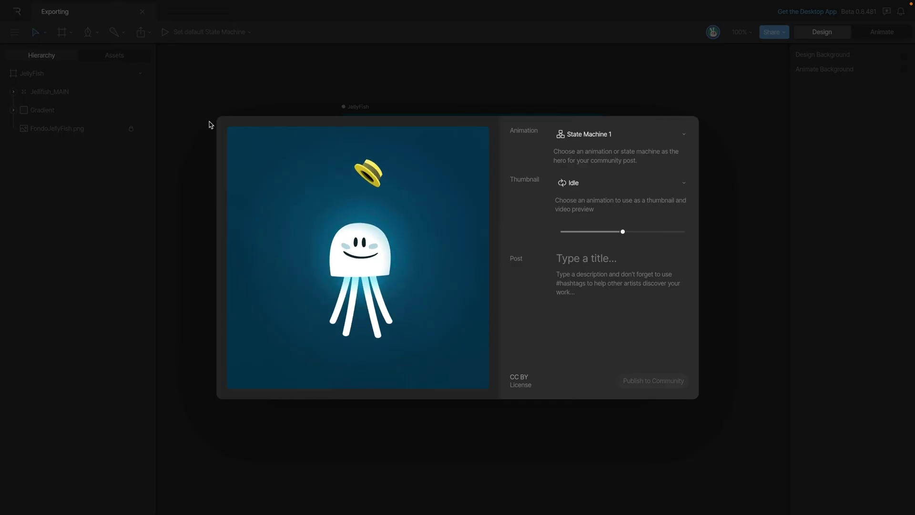
click(210, 124)
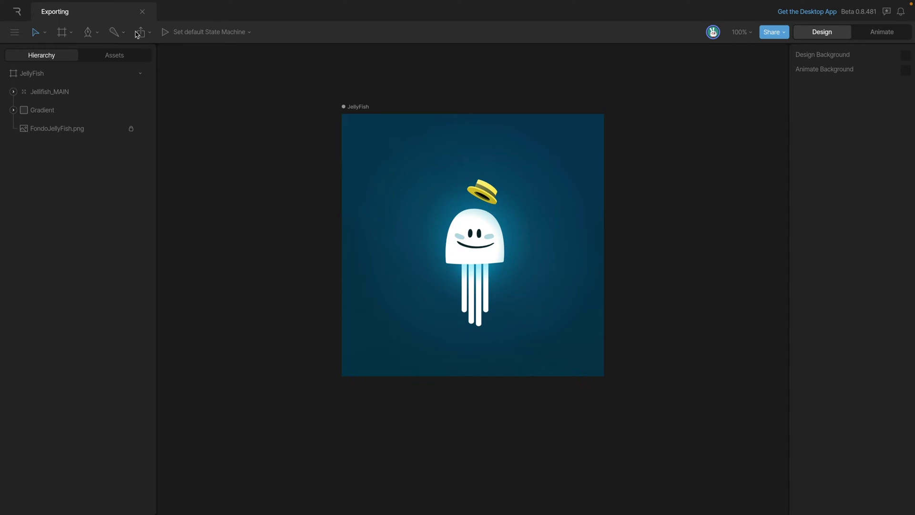
Switch the editor to Animate mode with the Idle timeline and bring up the export menu
click(138, 33)
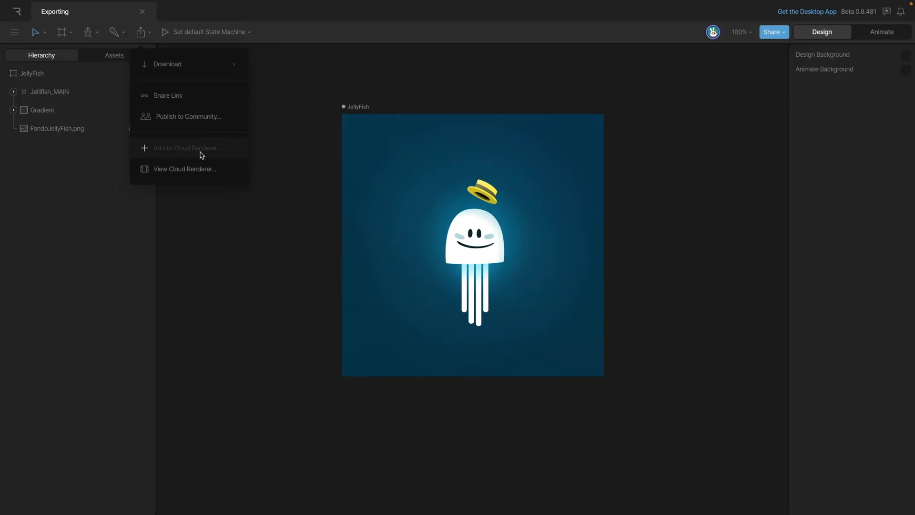
click(290, 172)
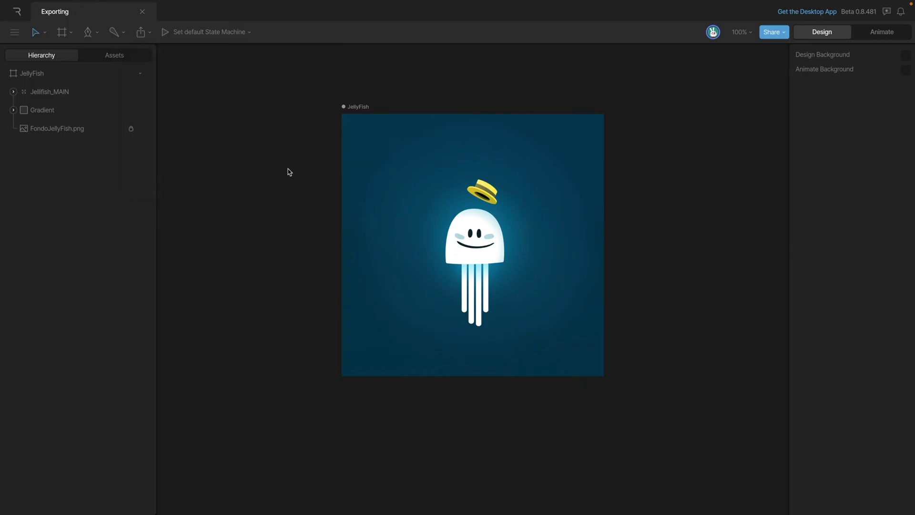
key(Tab)
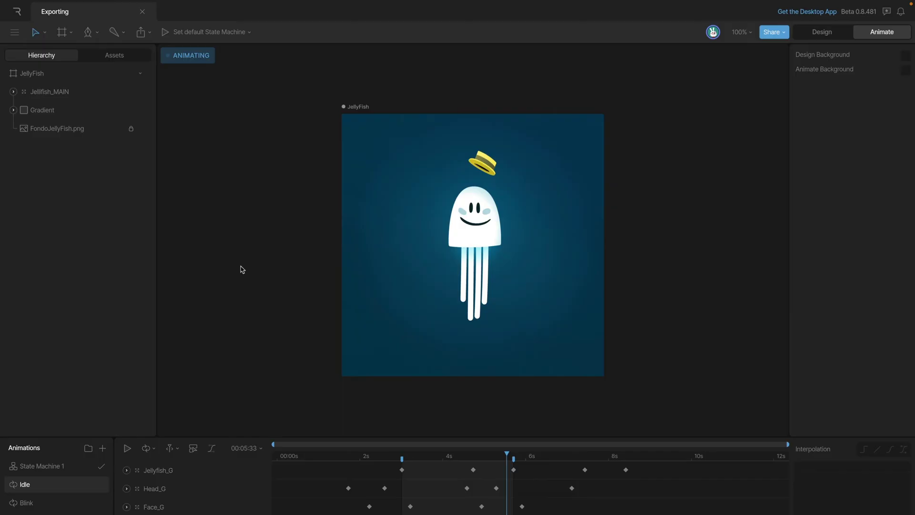
click(141, 32)
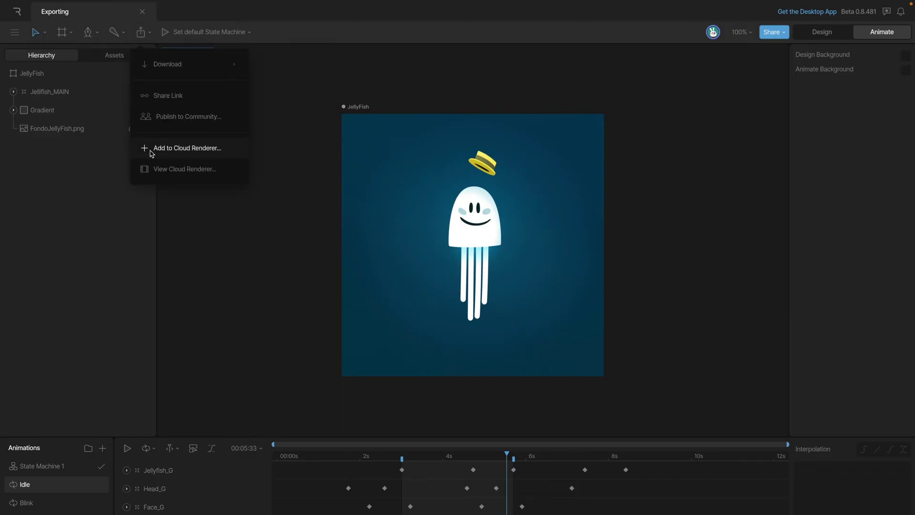
Add a 'JellyFish - Idle' job to the Cloud Renderer with Idle chosen as the animation
click(199, 152)
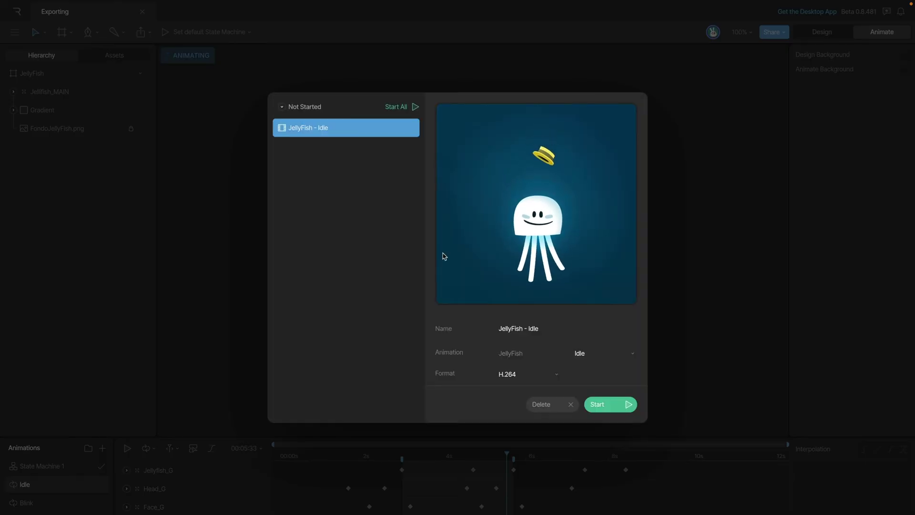
scroll(465, 350, down, 4)
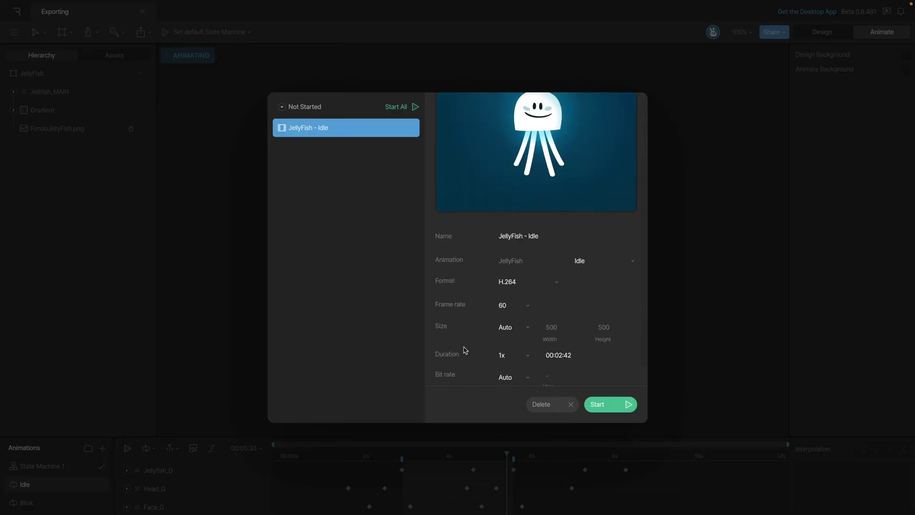
scroll(466, 351, down, 1)
click(603, 237)
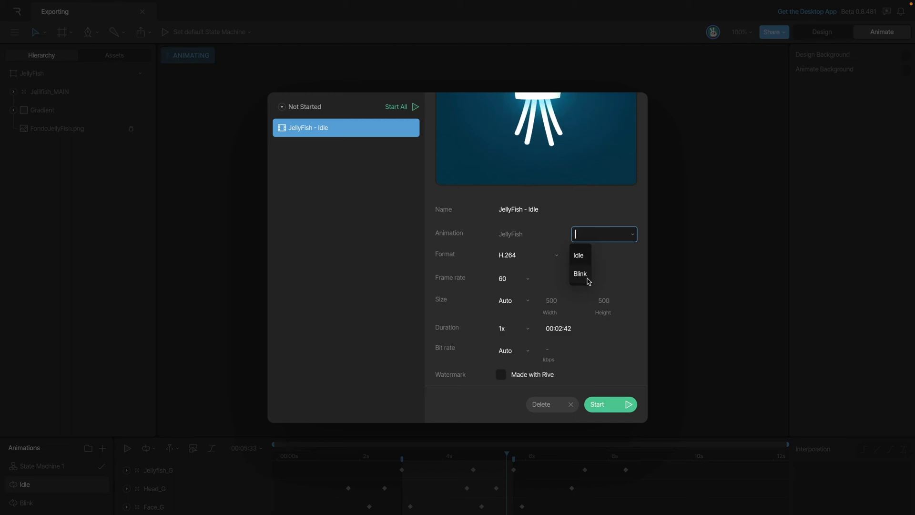
click(452, 252)
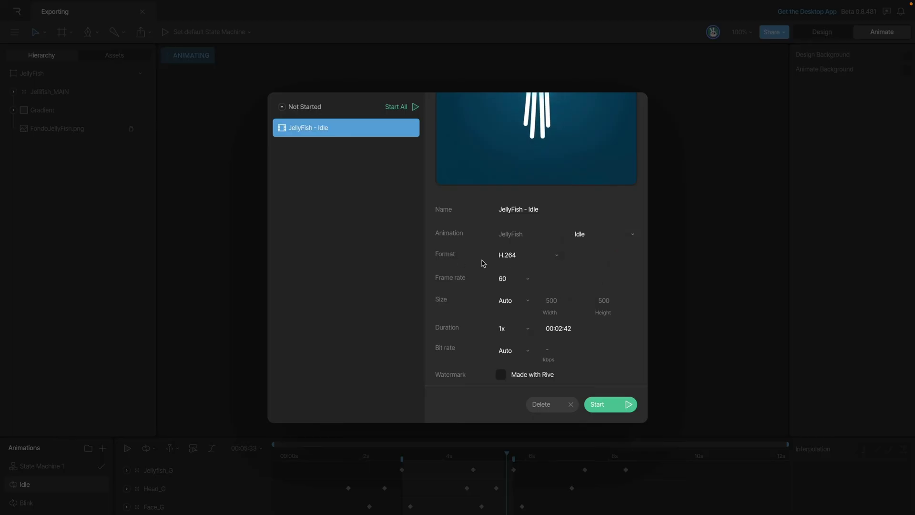
Keep the render format at H.264 and the duration multiplier at 1x
click(551, 263)
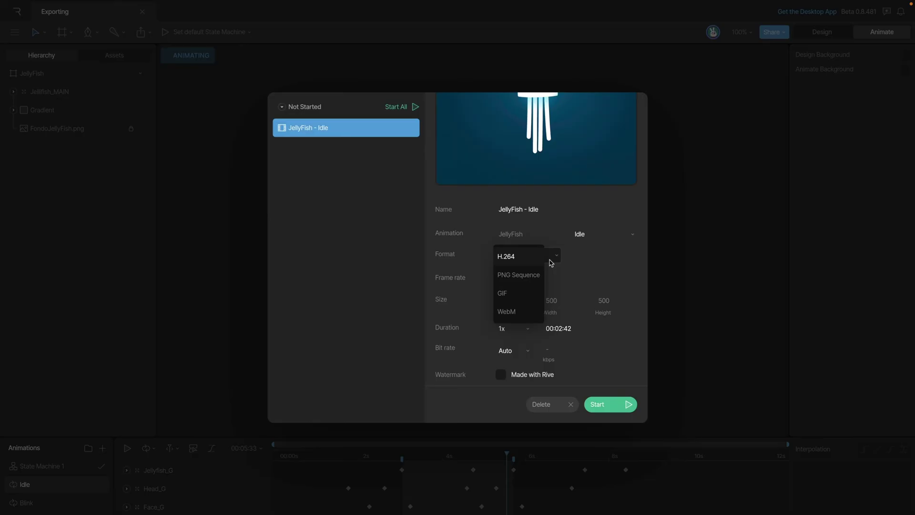
click(508, 263)
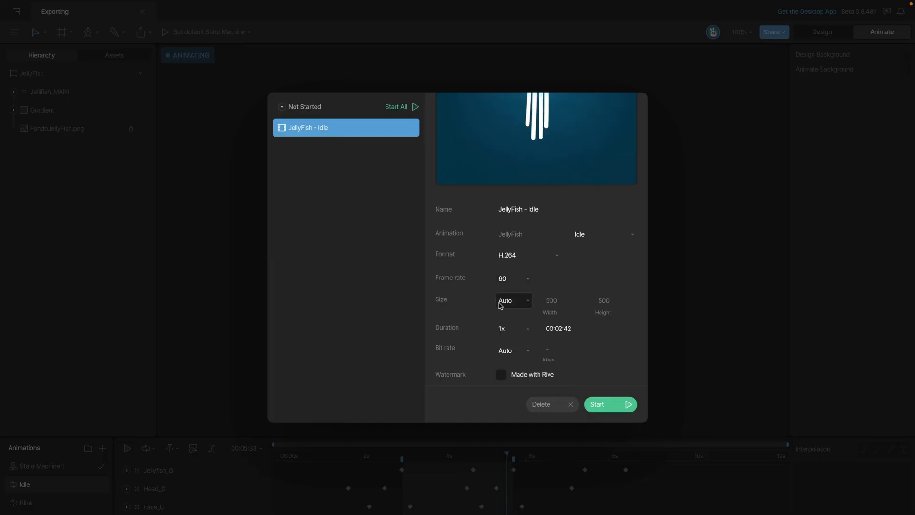
click(527, 335)
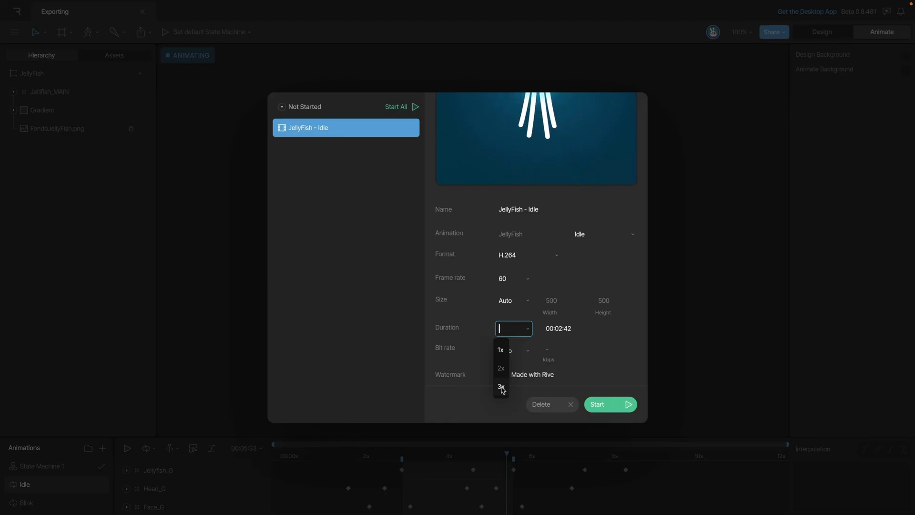
click(484, 365)
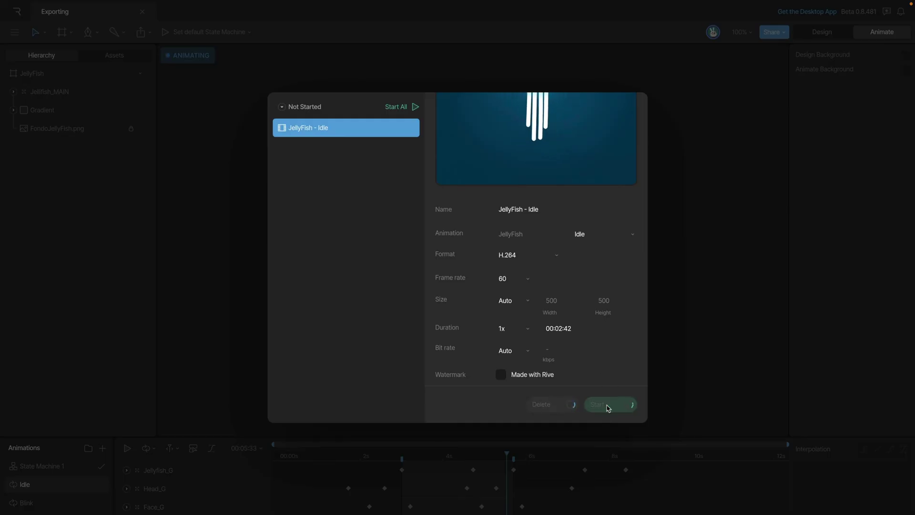
Start rendering the 'JellyFish - Idle' video in the Cloud Renderer
click(608, 407)
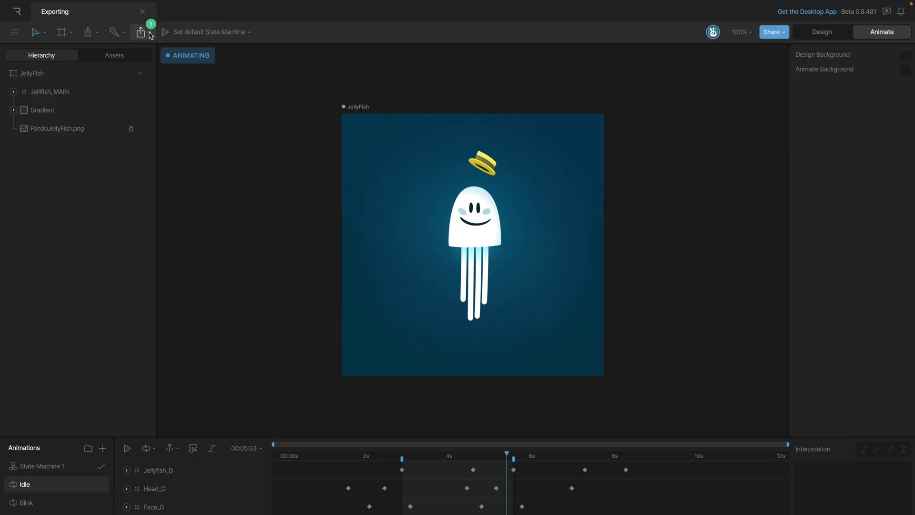
Download the completed 'JellyFish - Idle' render as JellyFish - Idle.mp4 from the Cloud Renderer
click(149, 33)
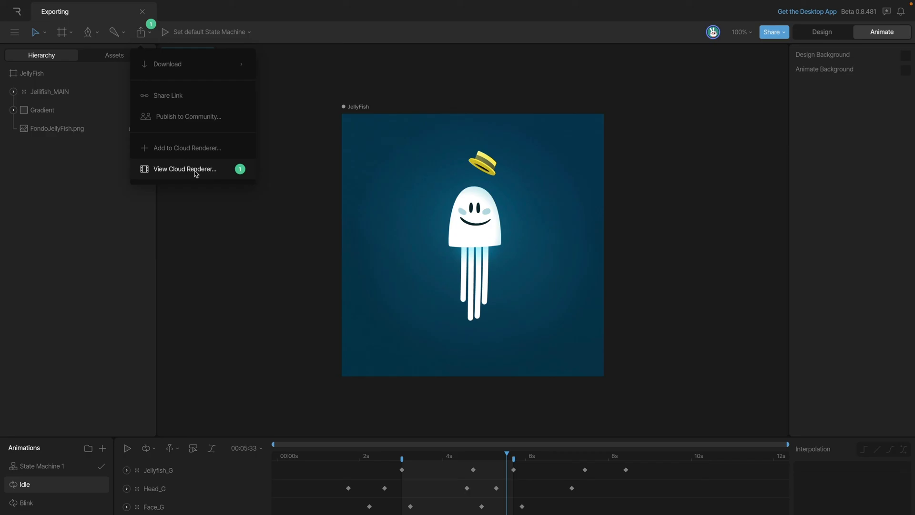
click(173, 172)
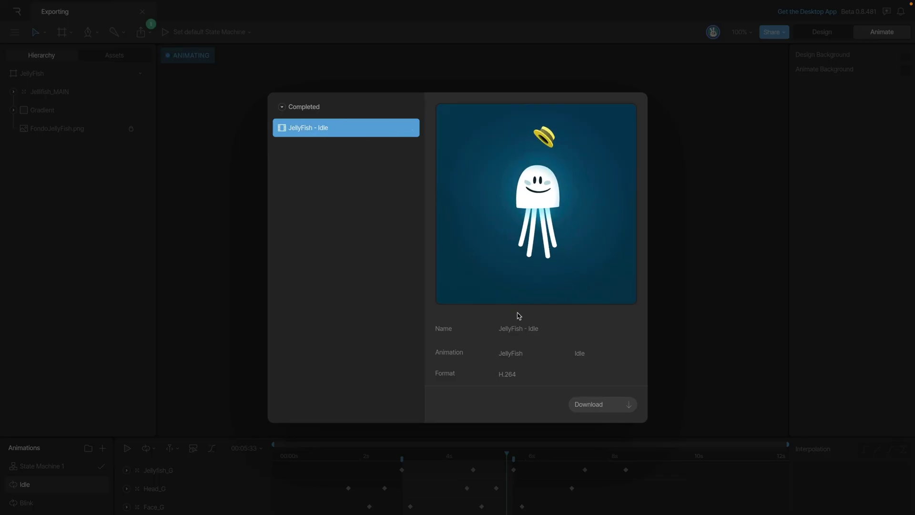
click(610, 408)
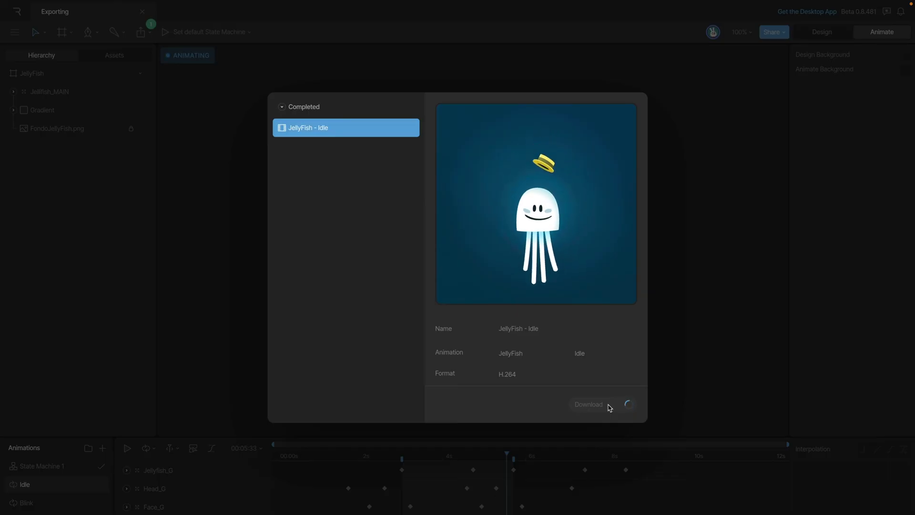